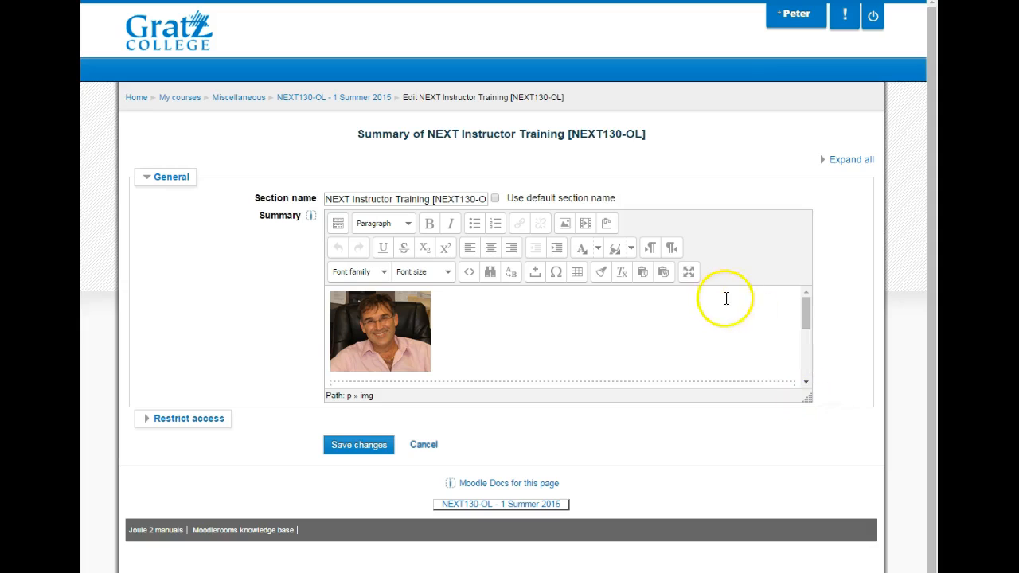
Expand the section summary editor to full screen with all formatting tools shown, and start a new line below the course welcome text.
left_click(688, 271)
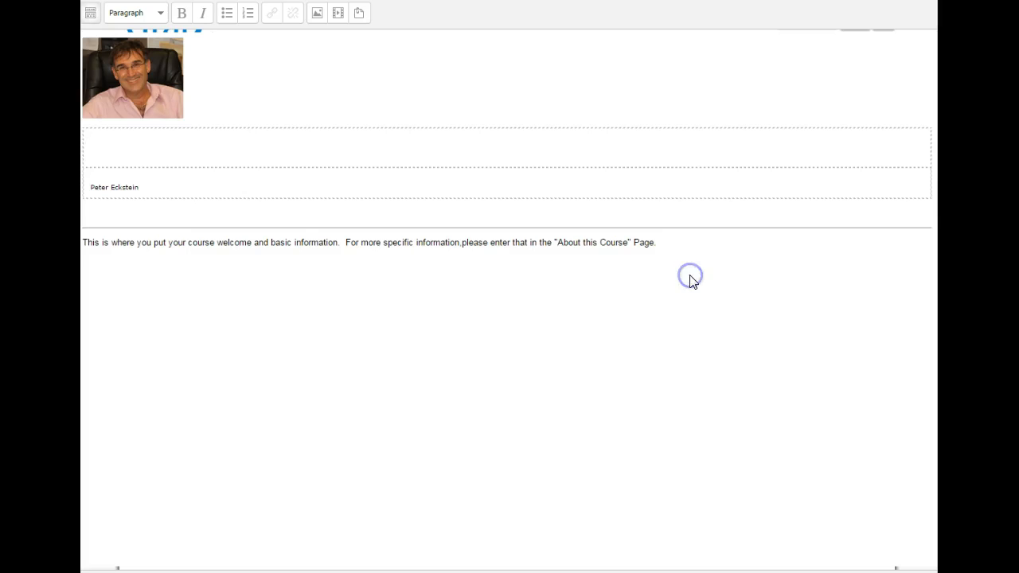
left_click(657, 241)
left_click(114, 287)
left_click(189, 164)
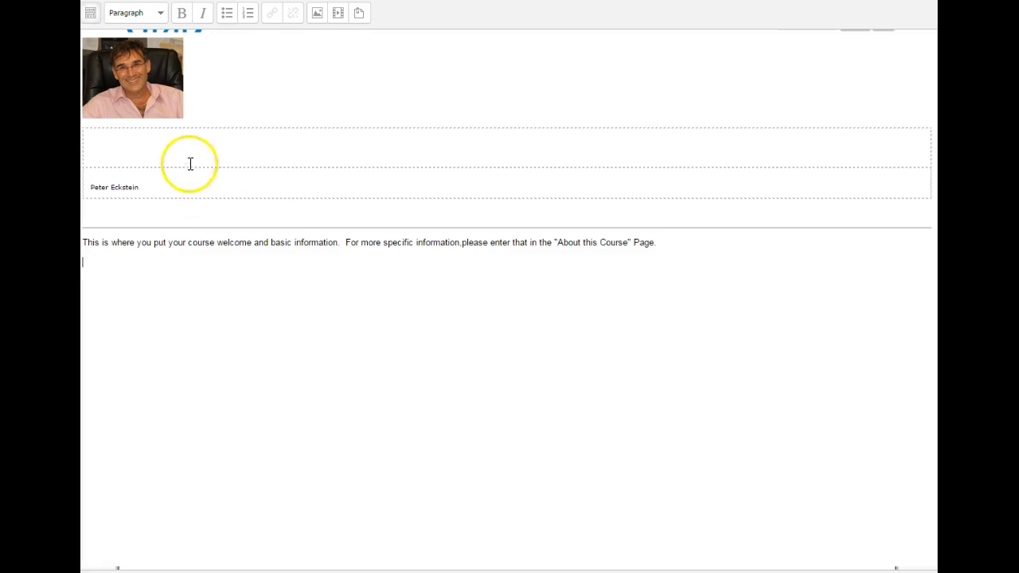
left_click(91, 13)
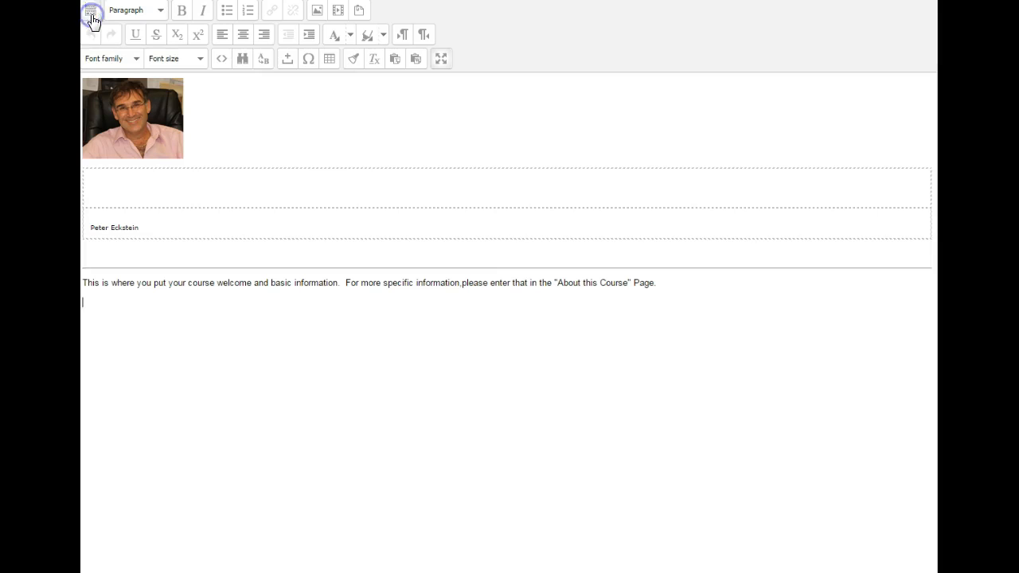
Start a new table below the welcome text with 3 columns and 4 rows.
left_click(329, 59)
left_click(432, 216)
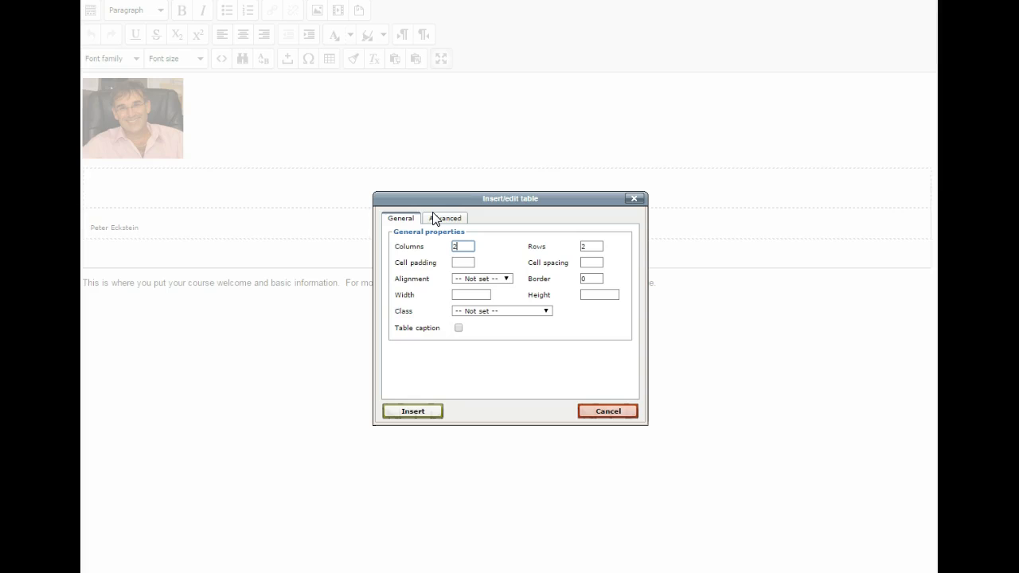
left_click_drag(463, 245, 449, 245)
type("3")
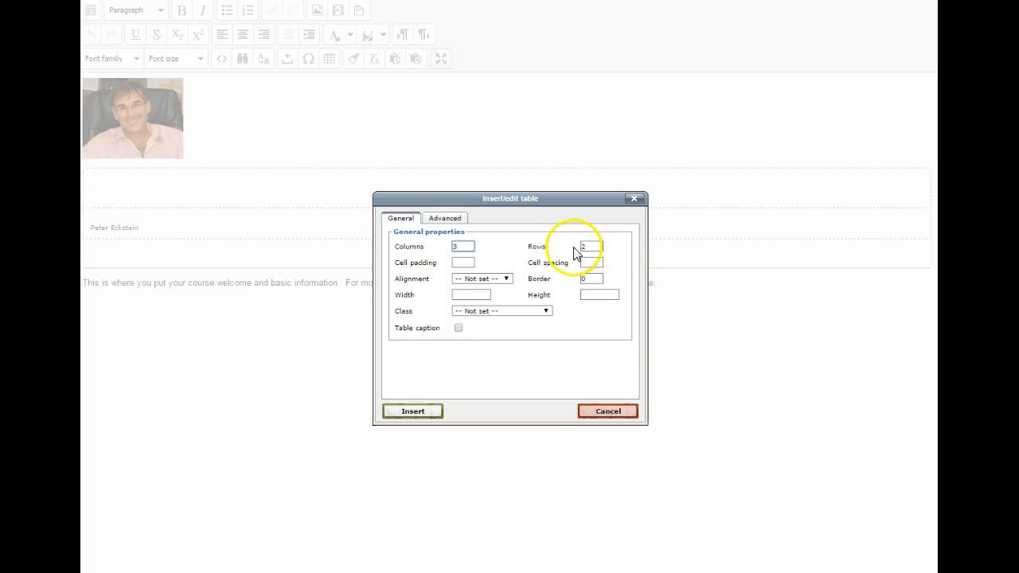
left_click_drag(591, 246, 582, 248)
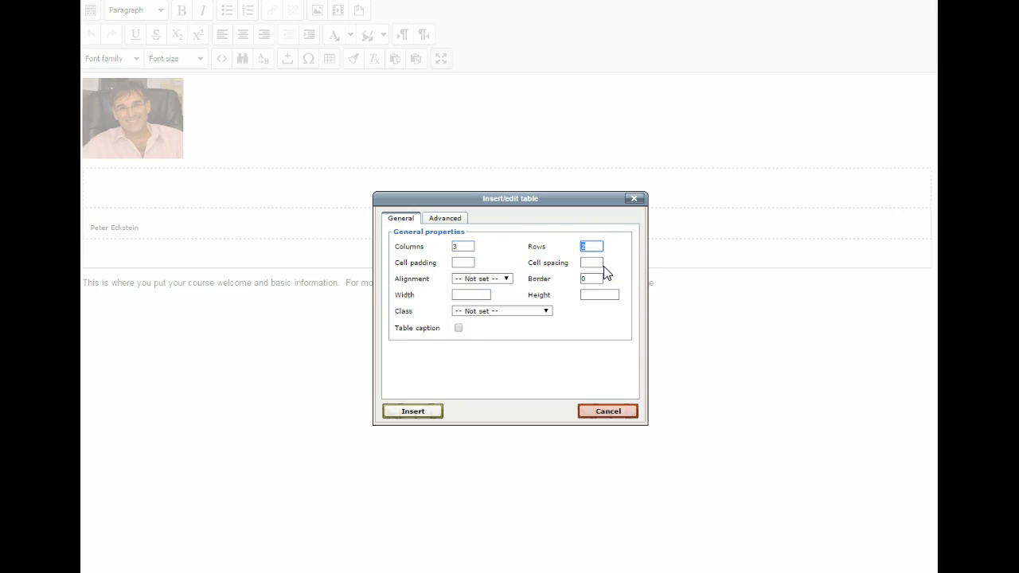
type("4")
Set the new table's cell padding to 10 and its cell spacing to 10.
left_click(473, 262)
left_click(473, 263)
type("10")
left_click(591, 262)
left_click(592, 260)
type("10")
Switch to the finished example page and look at the table properties of its week-button table.
left_click(652, 300)
left_click(645, 239)
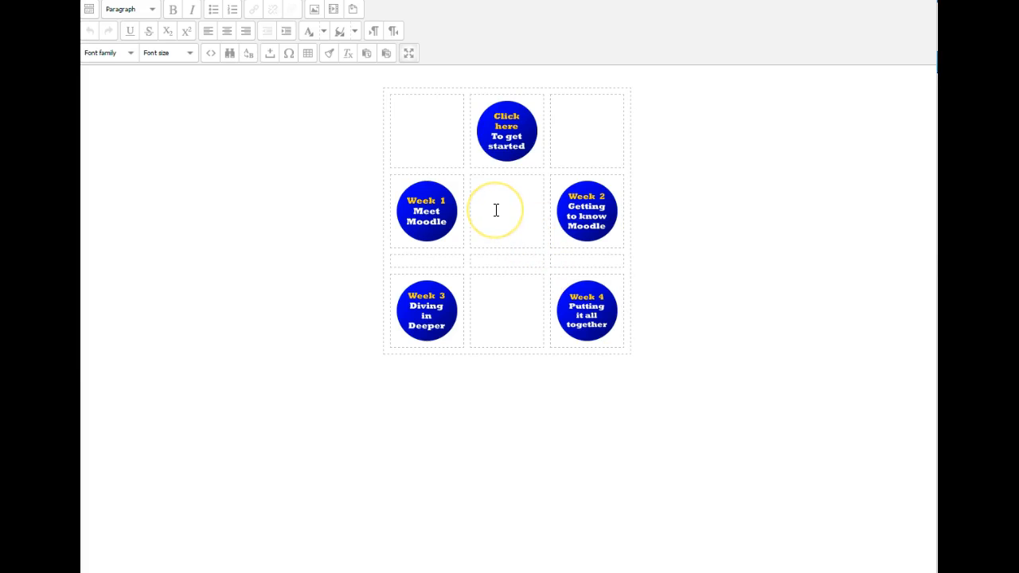
right_click(496, 210)
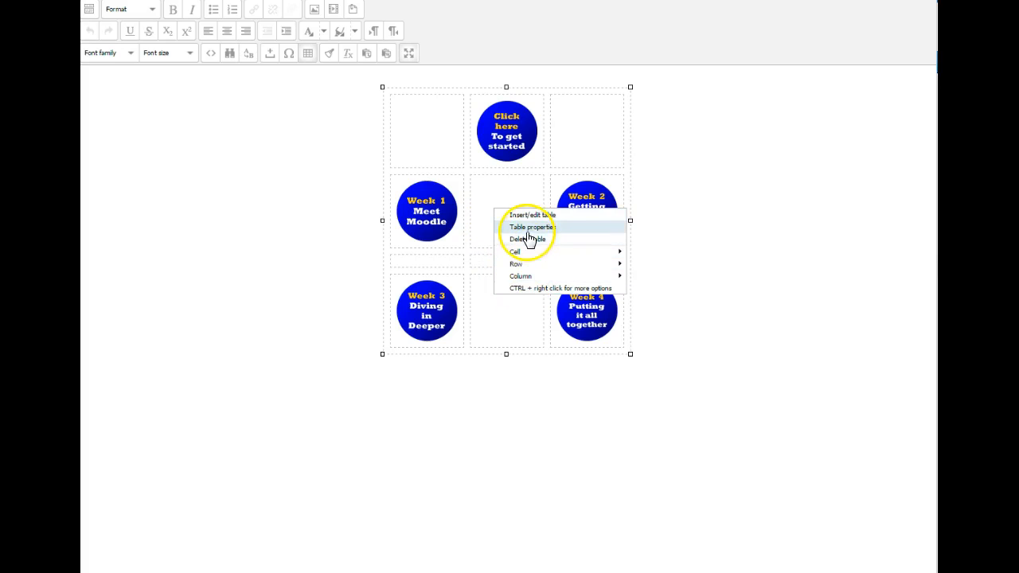
left_click(529, 227)
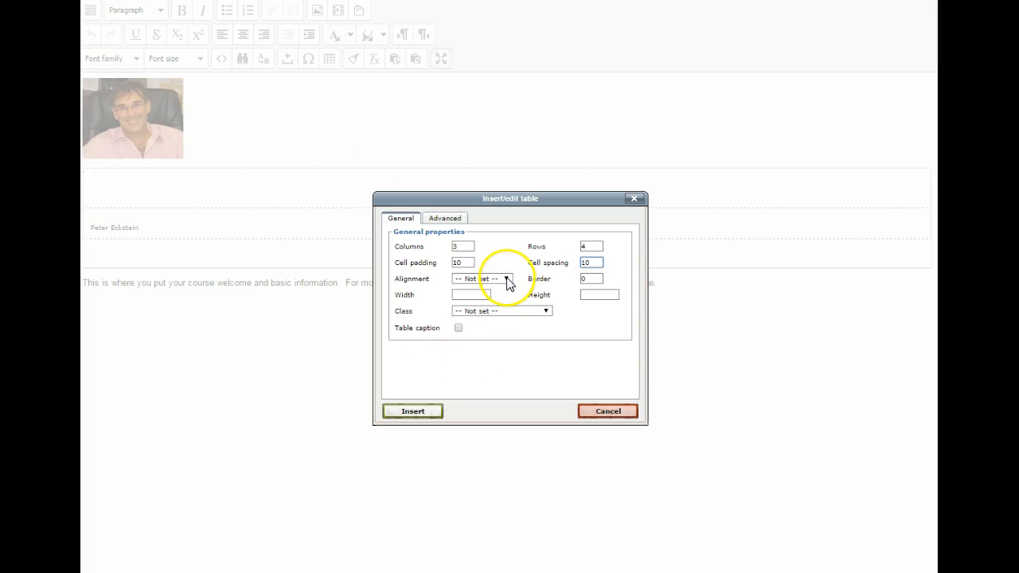
Set the new table's alignment to Center, with a width of 100 and a height of 100.
left_click(507, 280)
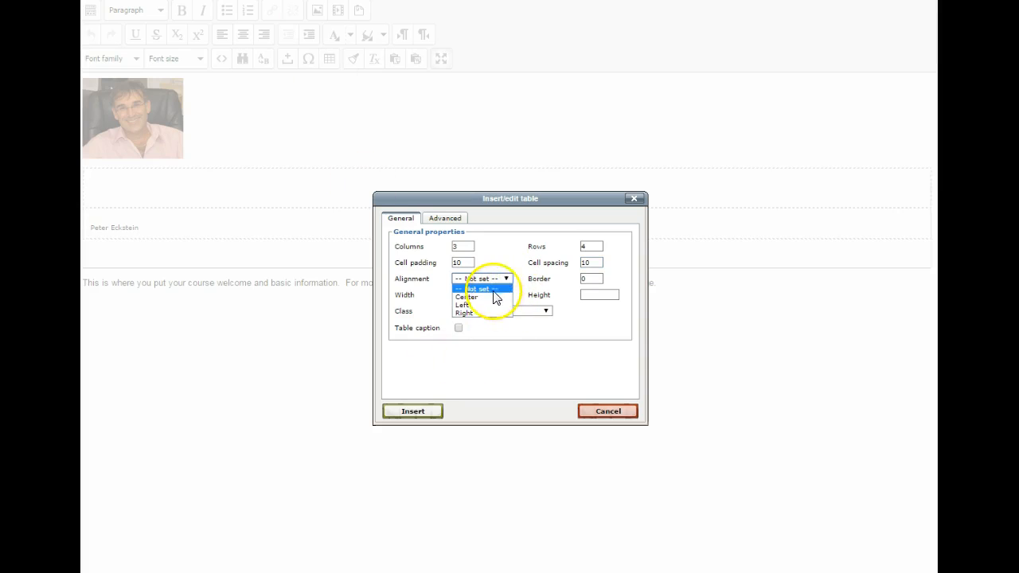
left_click(477, 297)
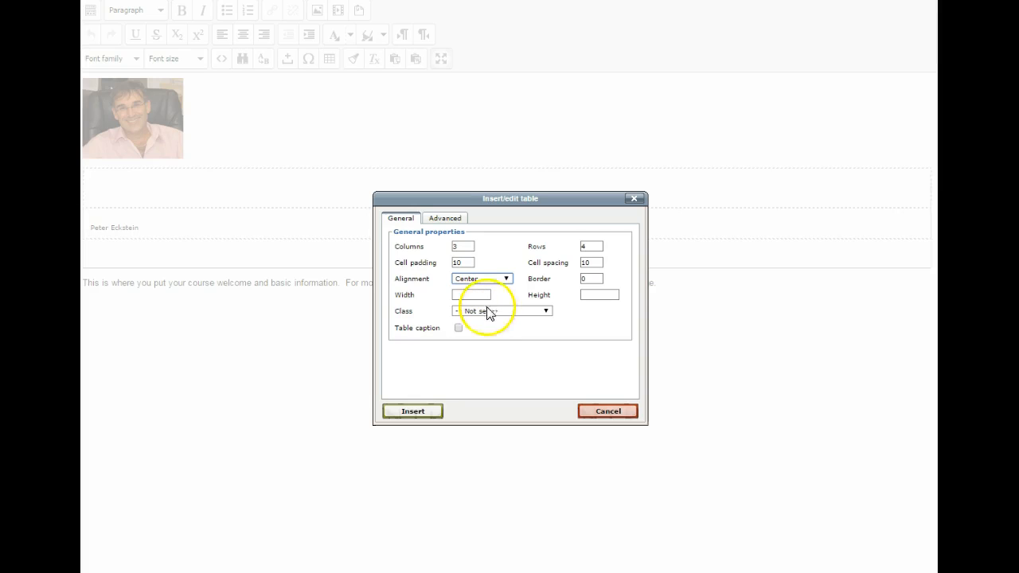
left_click(473, 292)
type("100")
left_click(605, 293)
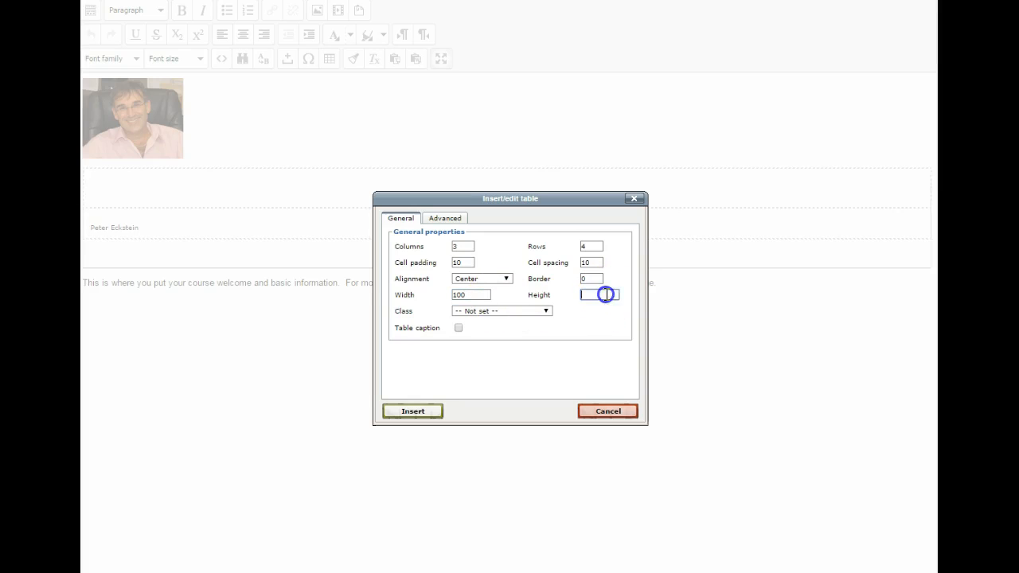
type("100")
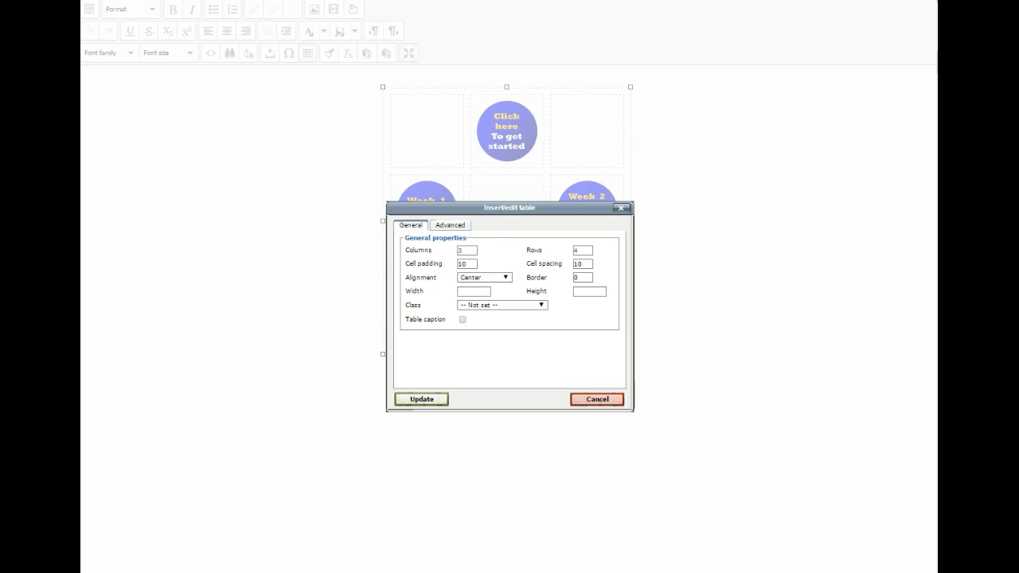
Close the example table's properties, set the new table's border to 10 and insert it into the summary.
left_click(620, 208)
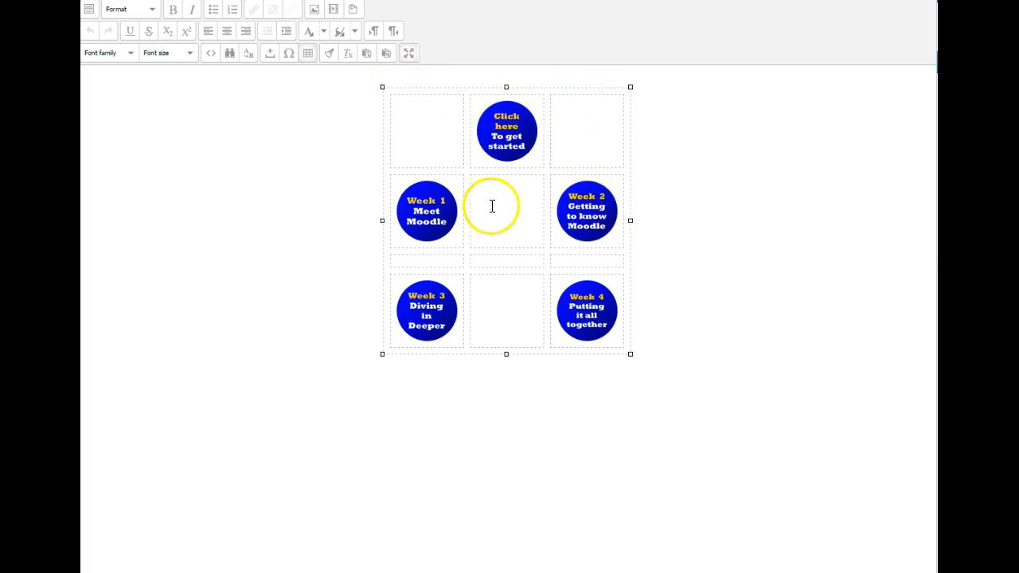
left_click(375, 152)
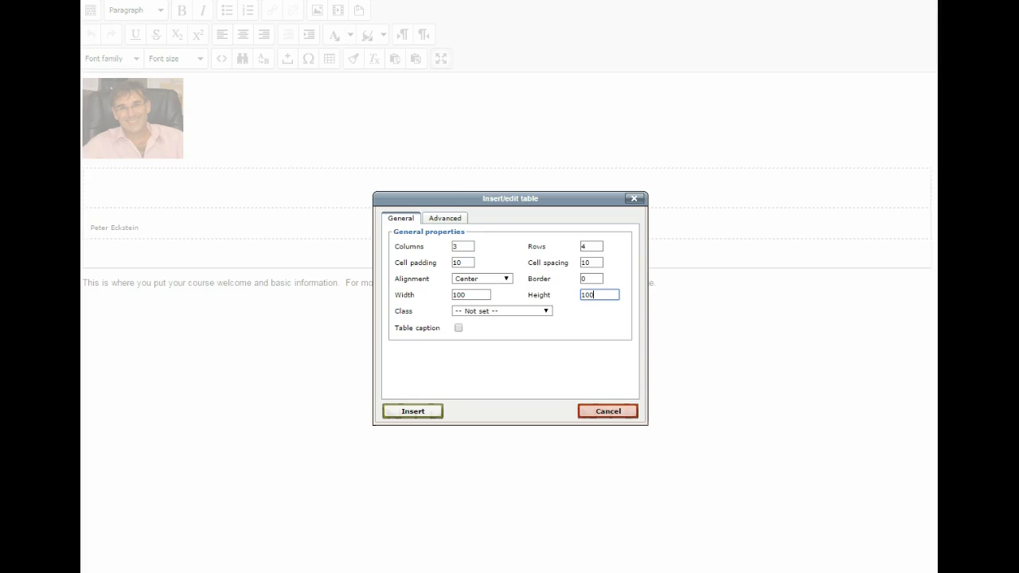
left_click(581, 309)
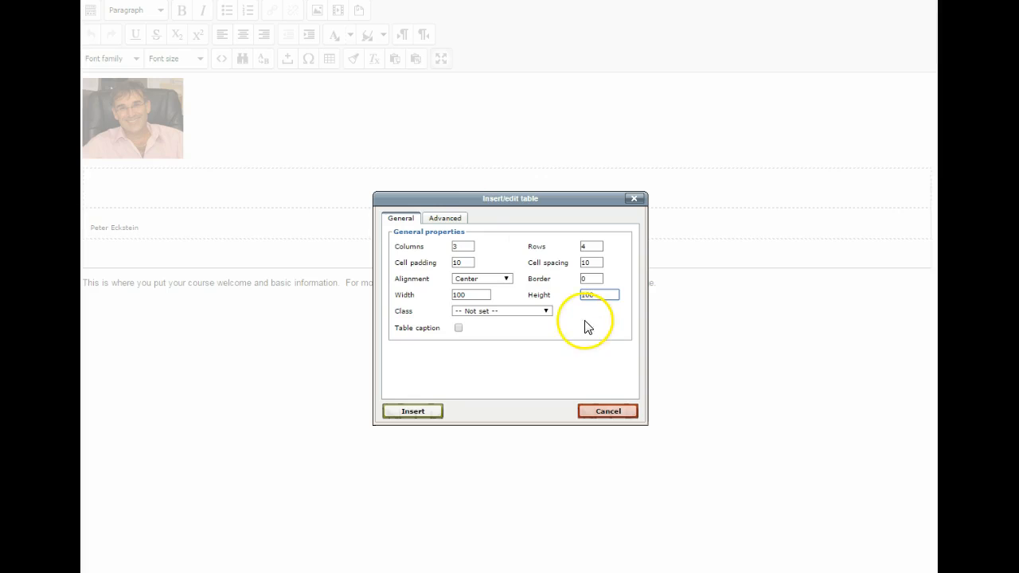
left_click(583, 278)
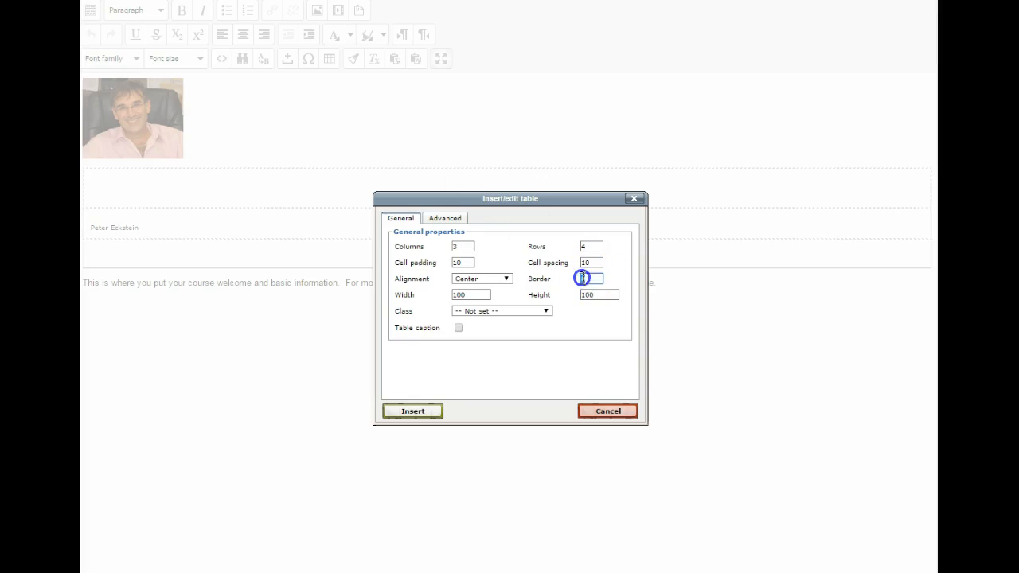
type("10")
left_click(423, 412)
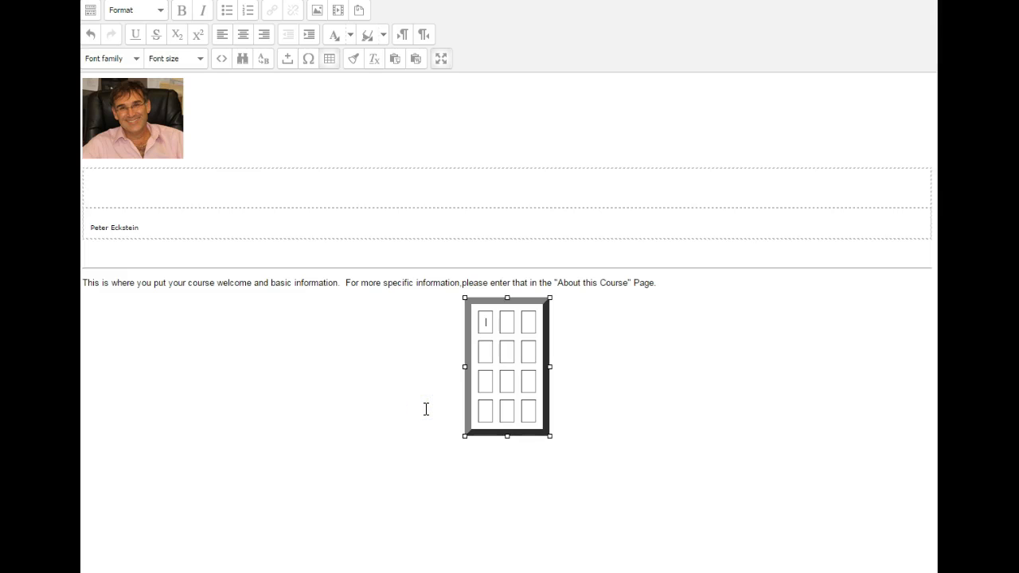
Enlarge the inserted table to about three times its width and one and a half times its height, and place the cursor in its top-row cells.
left_click(560, 391)
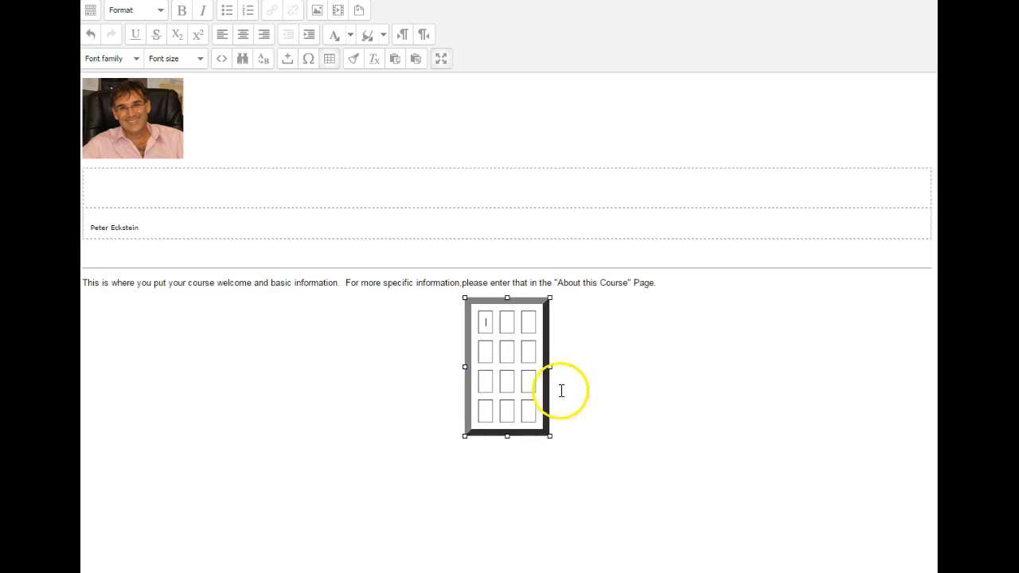
left_click(480, 339)
left_click(487, 324)
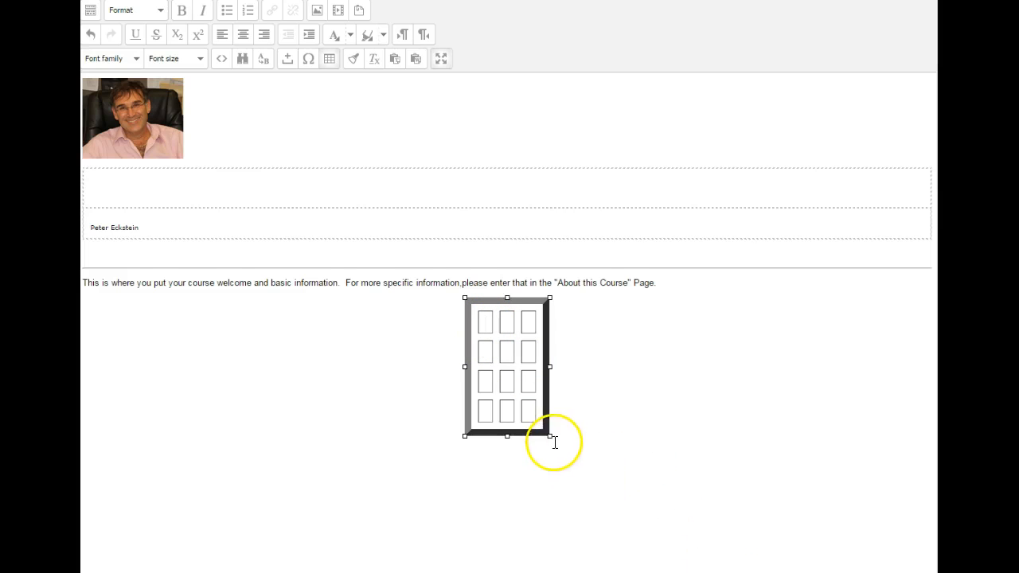
left_click_drag(549, 437, 735, 534)
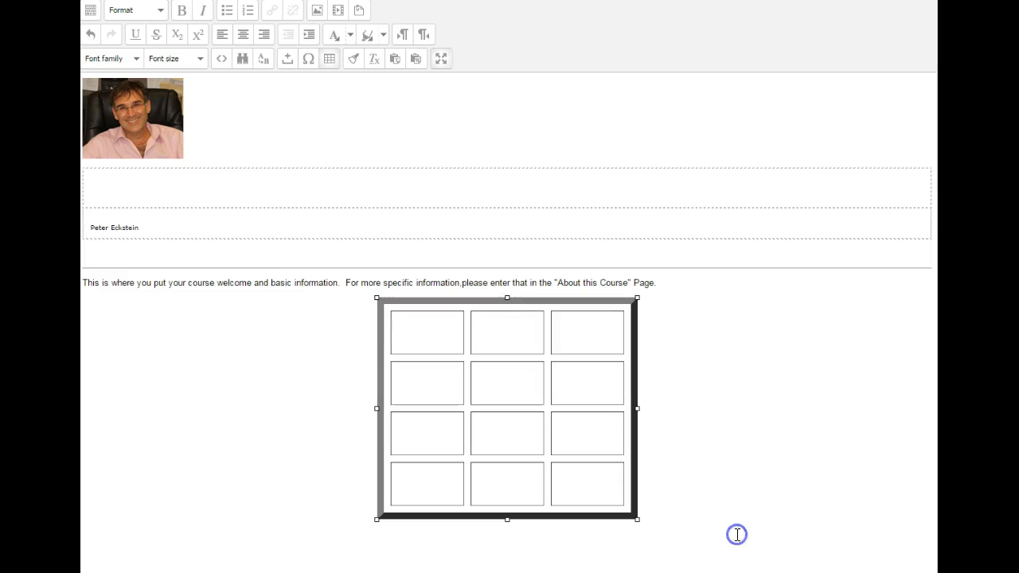
left_click(507, 330)
left_click(591, 332)
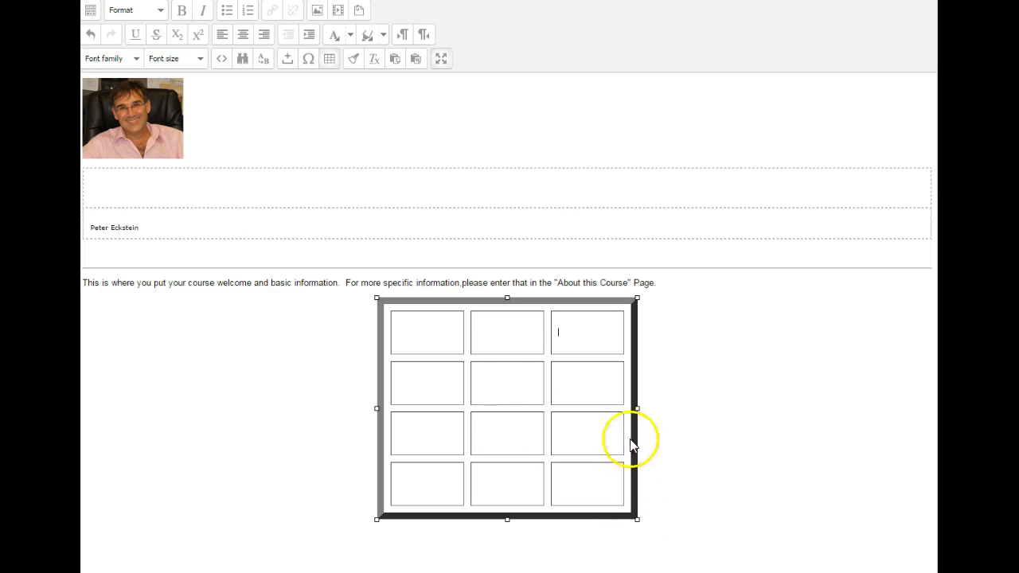
Leave the full-screen editor and save the section summary changes.
left_click(440, 59)
left_click(360, 446)
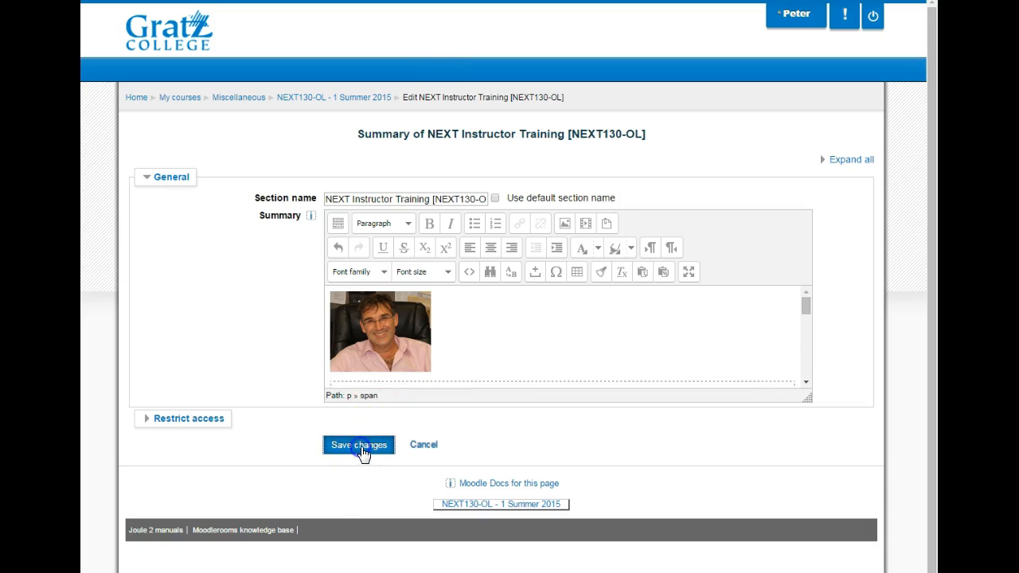